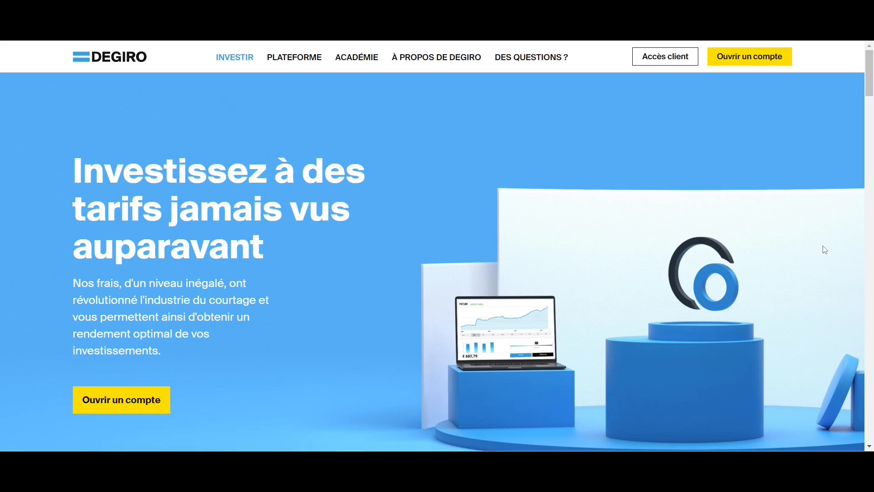
- Look over the DEGIRO home page down to its fee comparison section
{"action": "scroll", "coordinate": [824, 249], "scroll_direction": "down", "scroll_amount": 14}
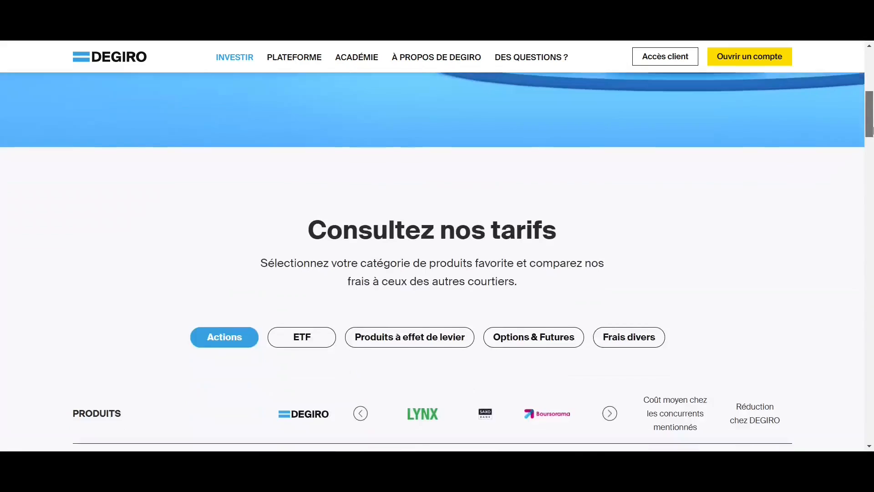
{"action": "scroll", "coordinate": [871, 157], "scroll_direction": "up", "scroll_amount": 1}
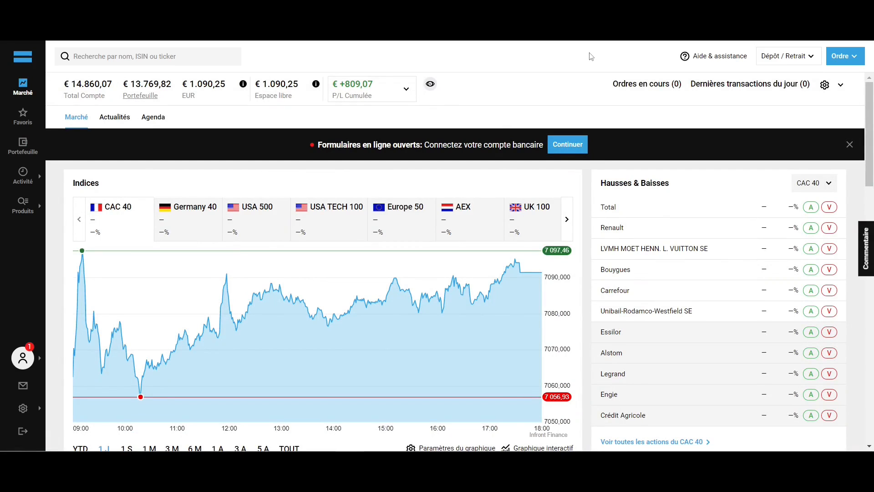
- Look at the account's deposit and withdrawal options, and close them without choosing one
{"action": "left_click", "coordinate": [733, 63]}
{"action": "left_click", "coordinate": [779, 61]}
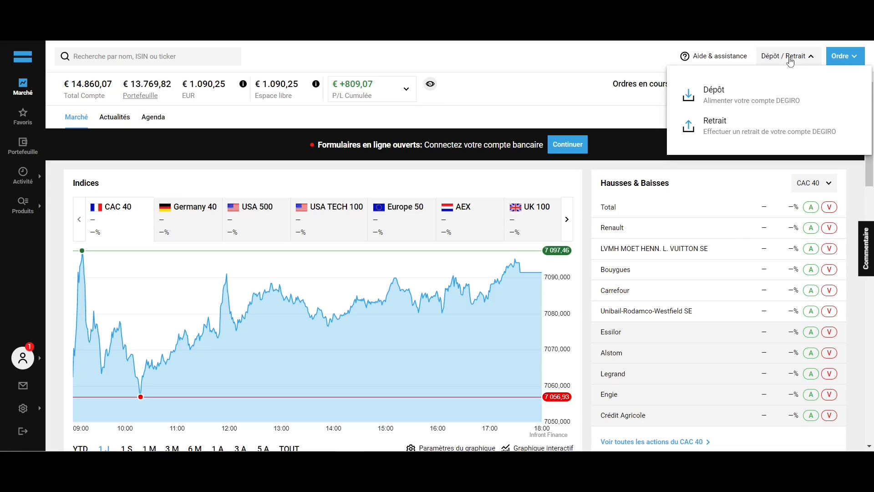
{"action": "left_click", "coordinate": [791, 60]}
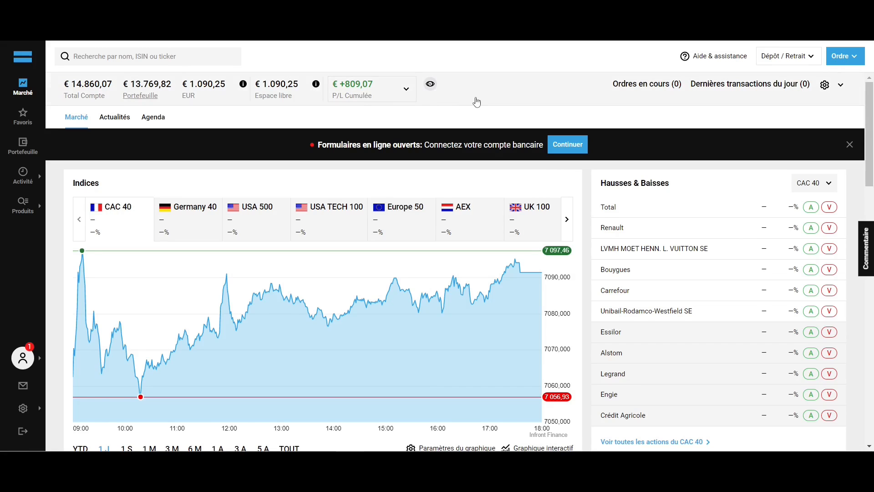
- Look through the market overview's news and agenda, and review the list of favourite stocks
{"action": "scroll", "coordinate": [582, 187], "scroll_direction": "down", "scroll_amount": 5}
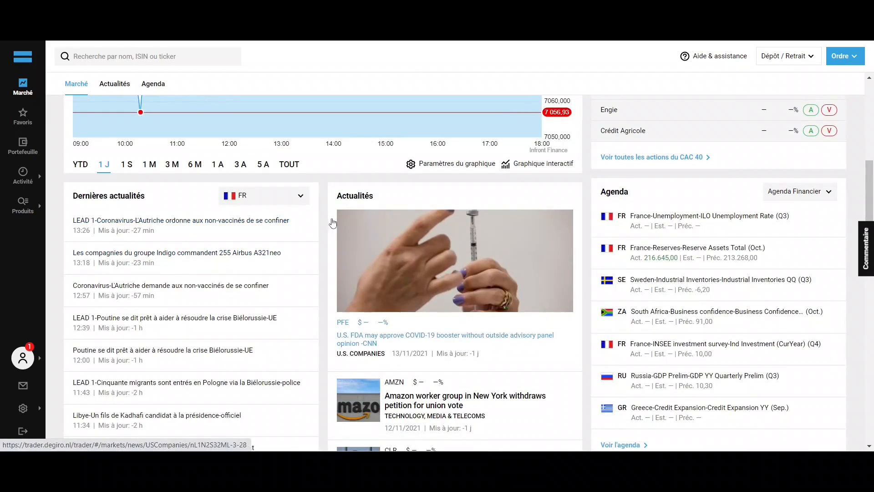
{"action": "scroll", "coordinate": [330, 219], "scroll_direction": "down", "scroll_amount": 5}
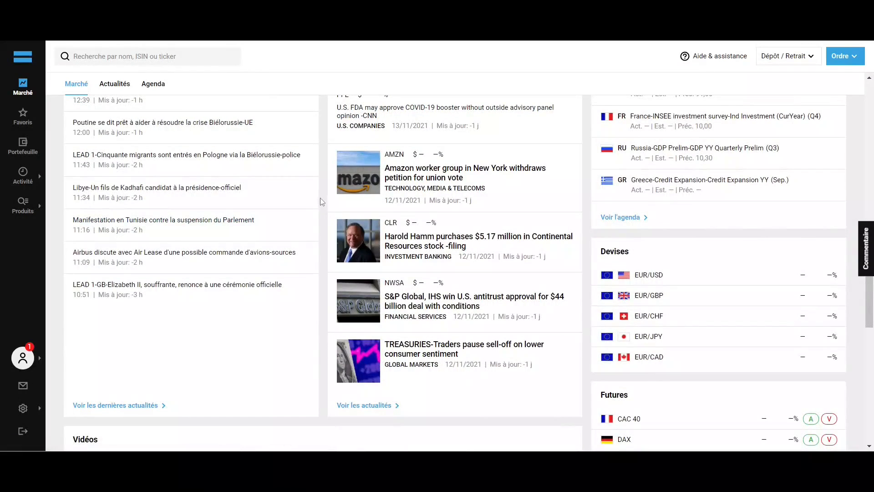
{"action": "left_click", "coordinate": [25, 116]}
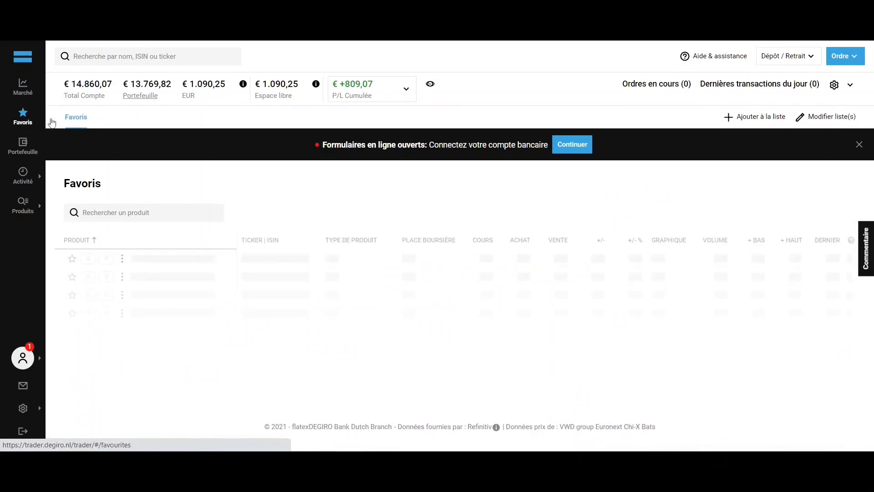
{"action": "scroll", "coordinate": [249, 177], "scroll_direction": "down", "scroll_amount": 3}
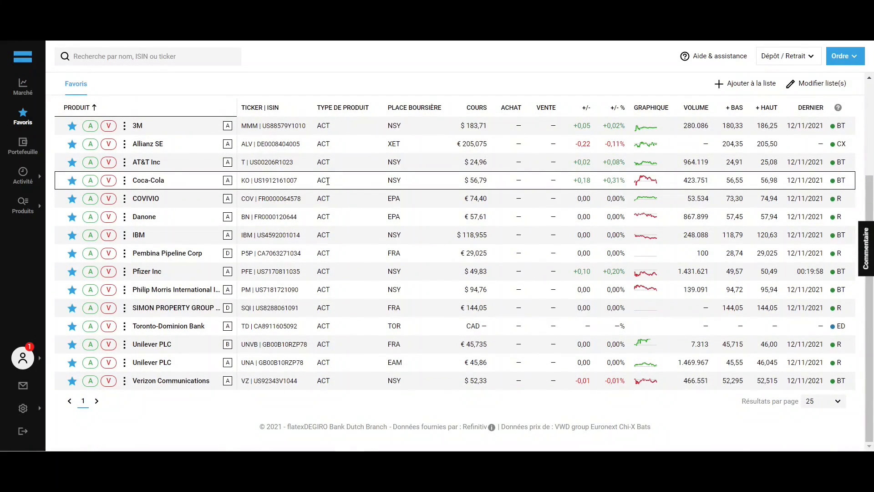
{"action": "scroll", "coordinate": [328, 181], "scroll_direction": "up", "scroll_amount": 3}
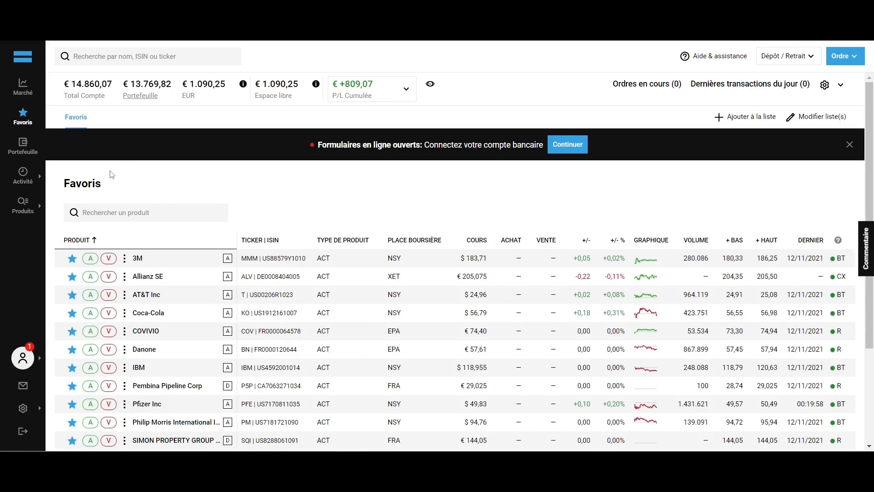
- List all French stocks from the product catalogue
{"action": "mouse_move", "coordinate": [19, 214]}
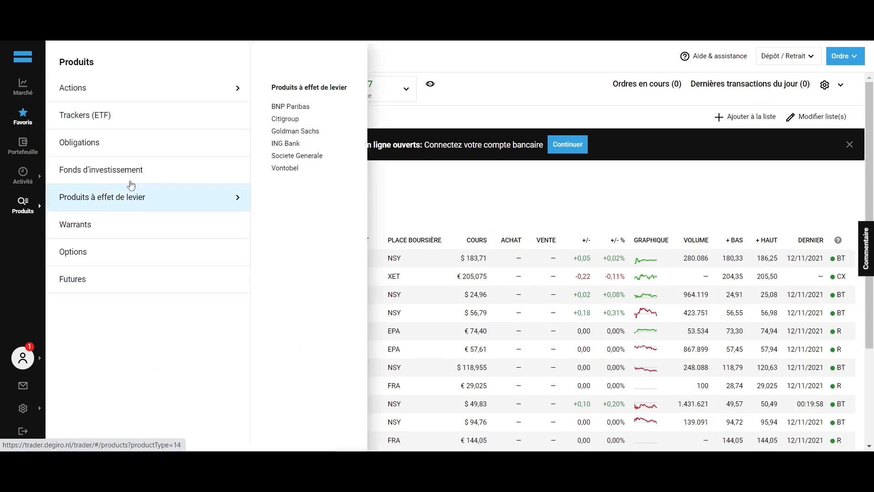
{"action": "mouse_move", "coordinate": [156, 88]}
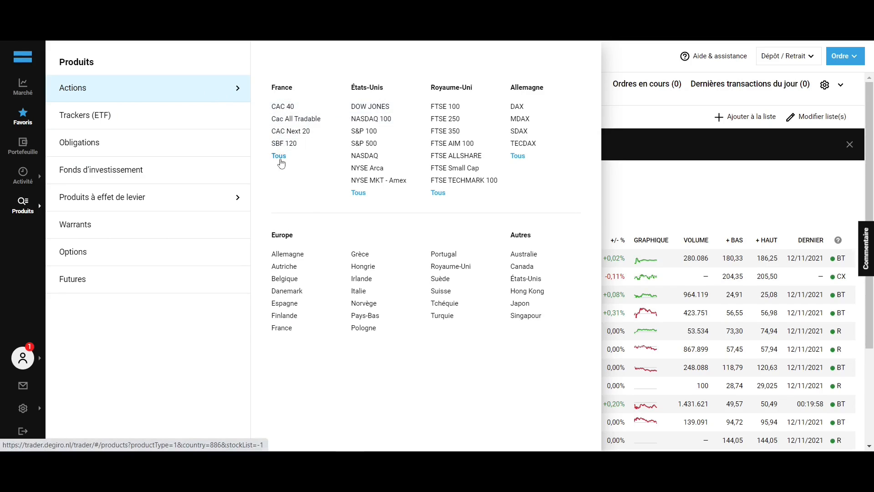
{"action": "left_click", "coordinate": [279, 156]}
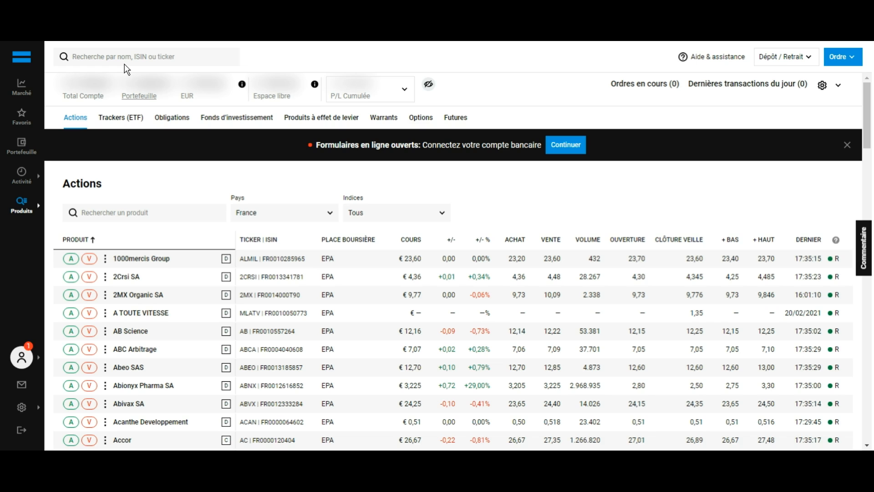
- Search for "FIPP S.A." and open the stock's detail page
{"action": "left_click", "coordinate": [166, 65]}
{"action": "type", "text": "FIPP S.A."}
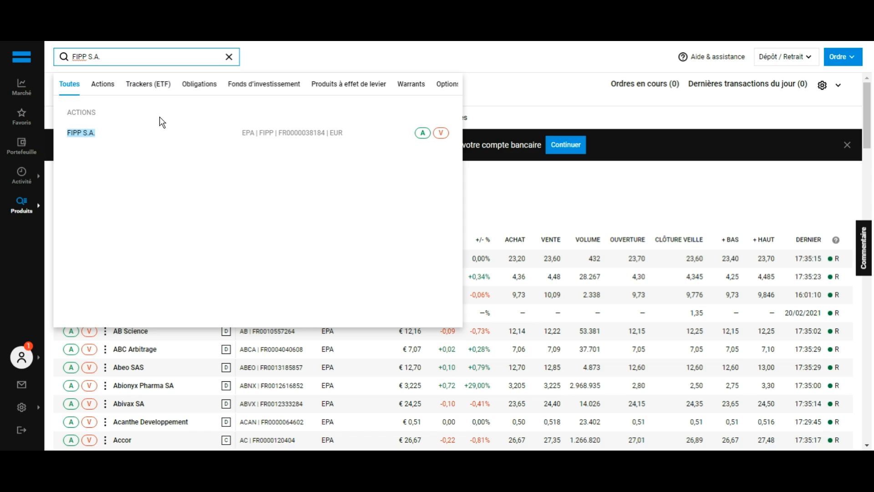
{"action": "left_click", "coordinate": [151, 142]}
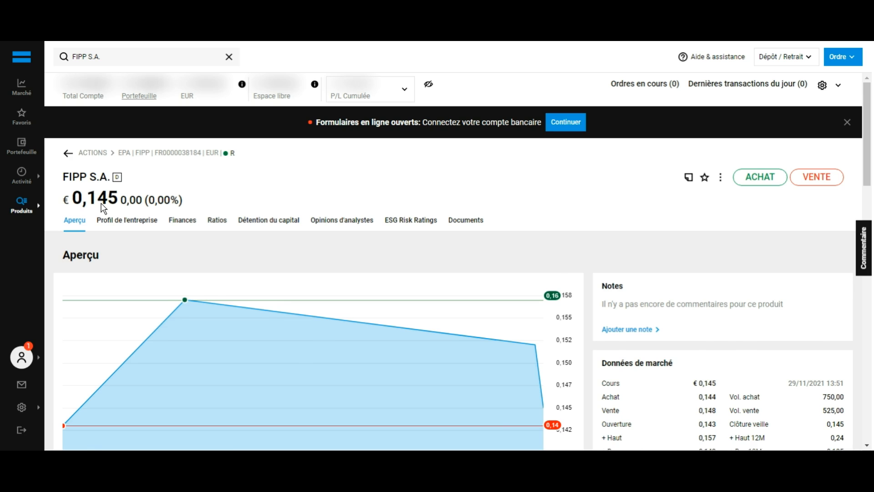
- Examine the FIPP S.A. overview, including its price chart, market data and news
{"action": "scroll", "coordinate": [103, 209], "scroll_direction": "down", "scroll_amount": 1}
{"action": "mouse_move", "coordinate": [102, 351]}
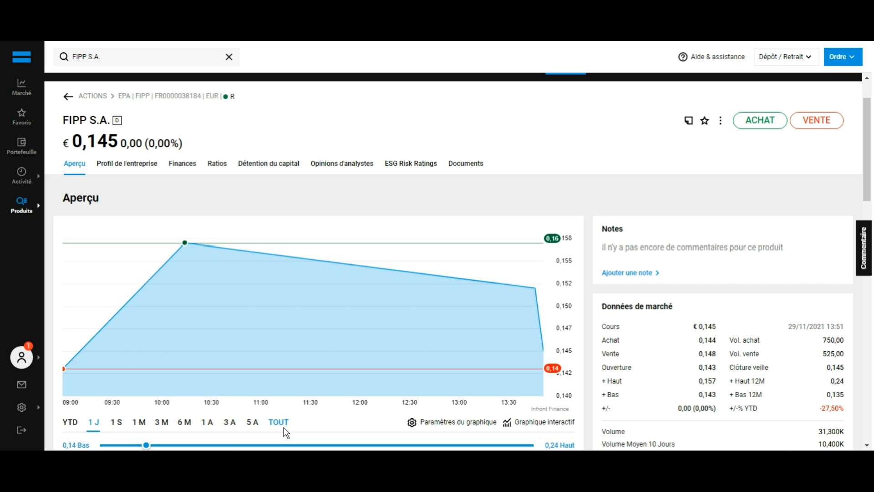
{"action": "scroll", "coordinate": [272, 335], "scroll_direction": "down", "scroll_amount": 7}
{"action": "scroll", "coordinate": [258, 201], "scroll_direction": "up", "scroll_amount": 4}
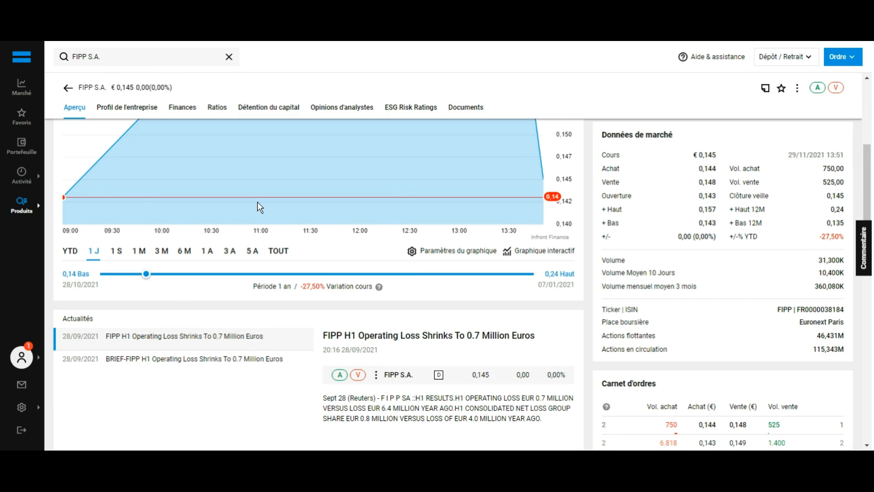
{"action": "scroll", "coordinate": [257, 201], "scroll_direction": "up", "scroll_amount": 5}
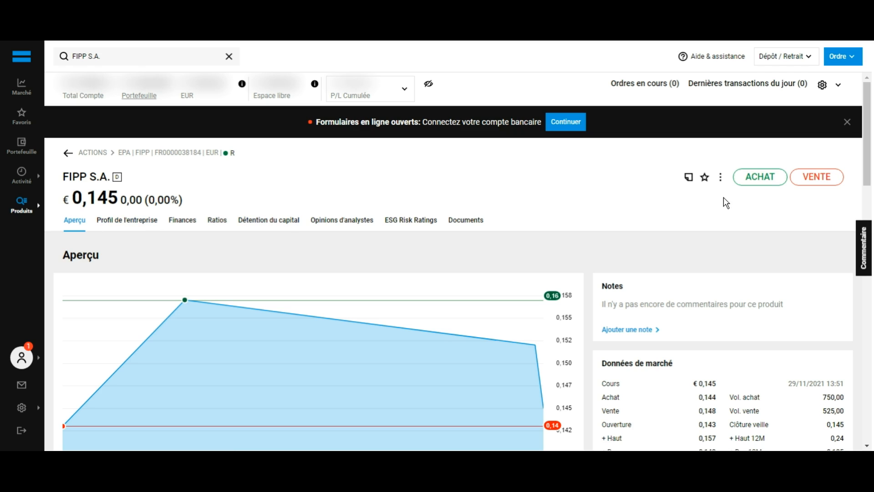
- Prepare a buy order for FIPP S.A. with order type Au marché and quantity 1, and close the form without submitting
{"action": "left_click", "coordinate": [765, 182]}
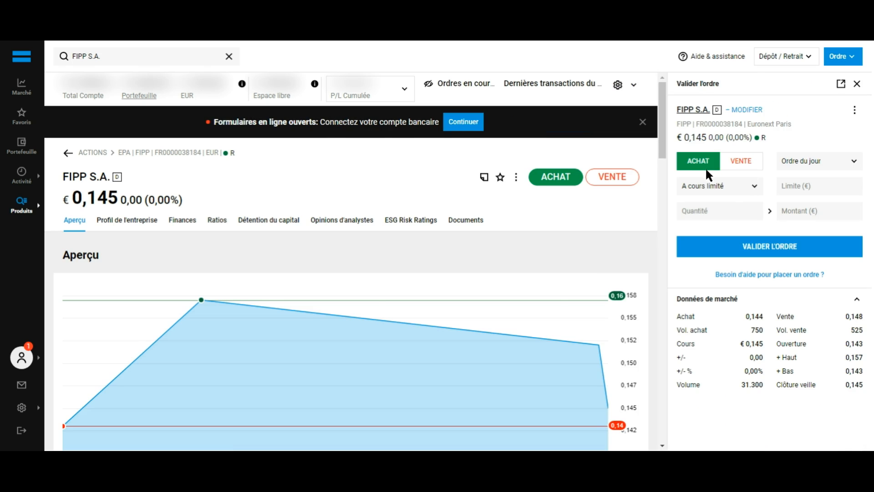
{"action": "left_click", "coordinate": [722, 191]}
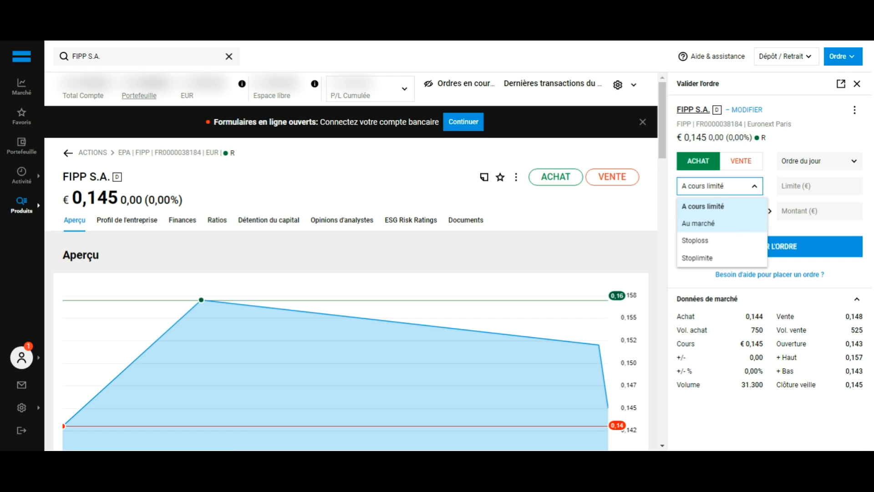
{"action": "left_click", "coordinate": [737, 230]}
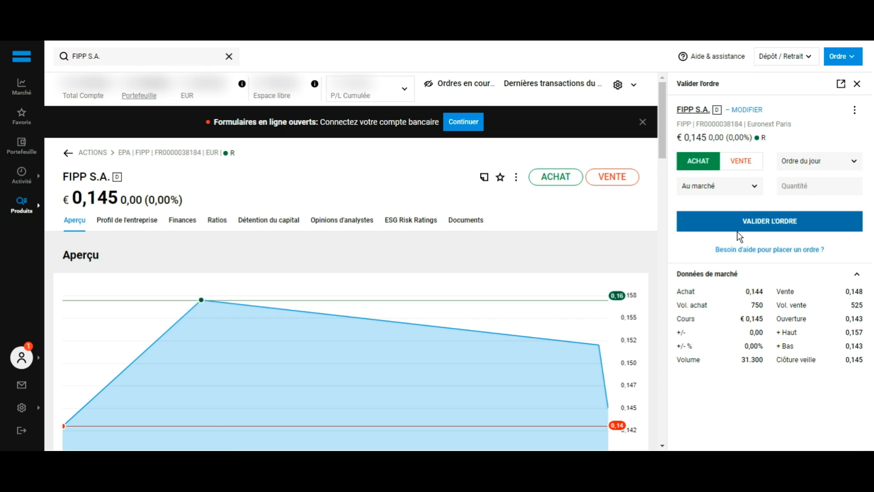
{"action": "left_click", "coordinate": [824, 191]}
{"action": "type", "text": "1"}
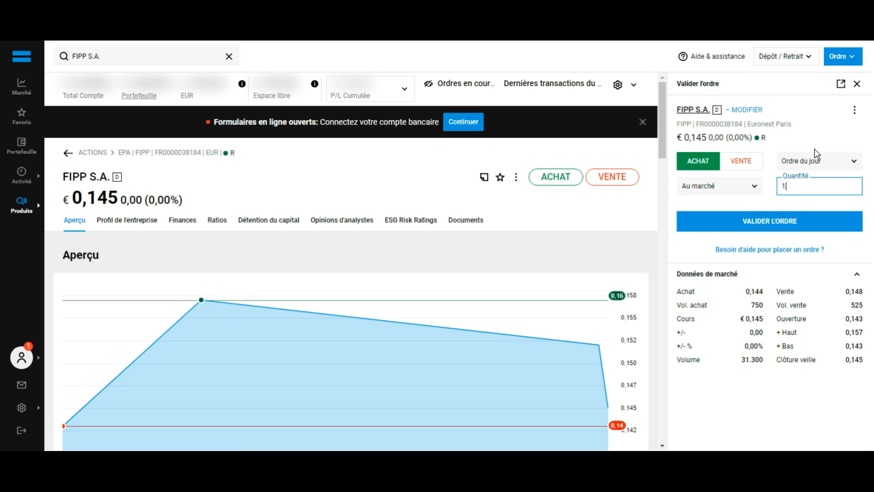
{"action": "left_click", "coordinate": [864, 90]}
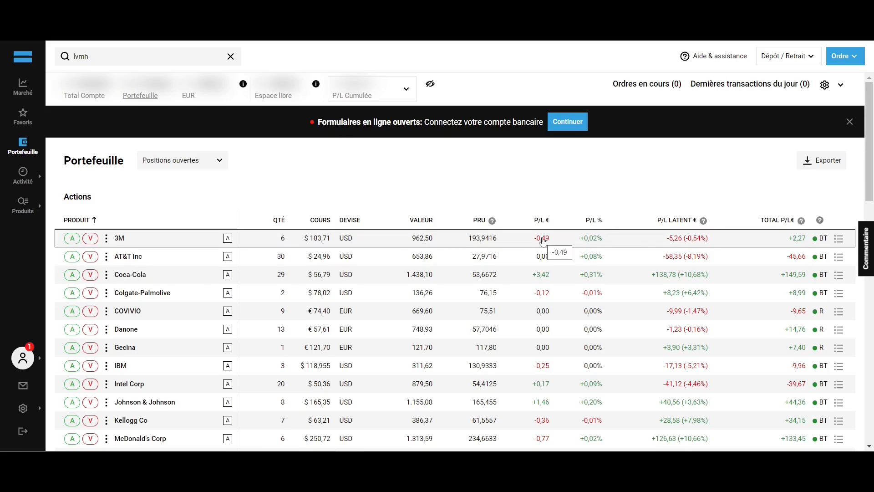
- Review the portfolio's open positions, the Compensation FM section and the upcoming dividends
{"action": "scroll", "coordinate": [594, 224], "scroll_direction": "down", "scroll_amount": 9}
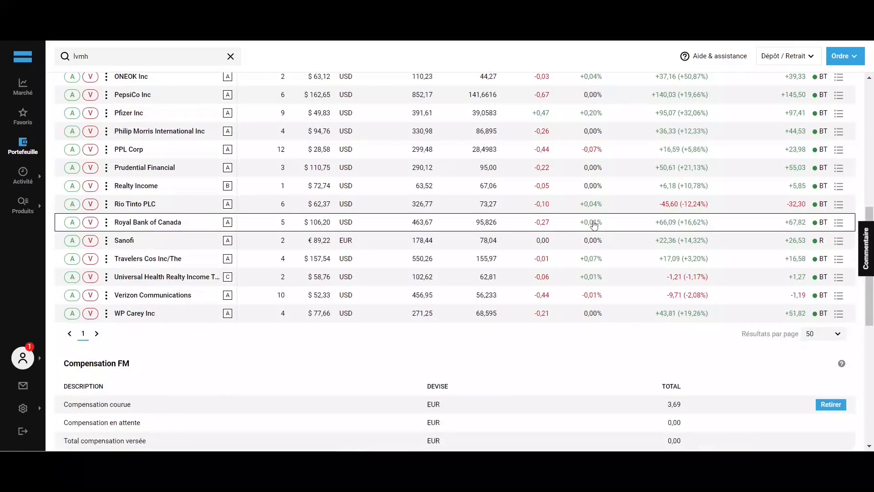
{"action": "scroll", "coordinate": [594, 224], "scroll_direction": "down", "scroll_amount": 8}
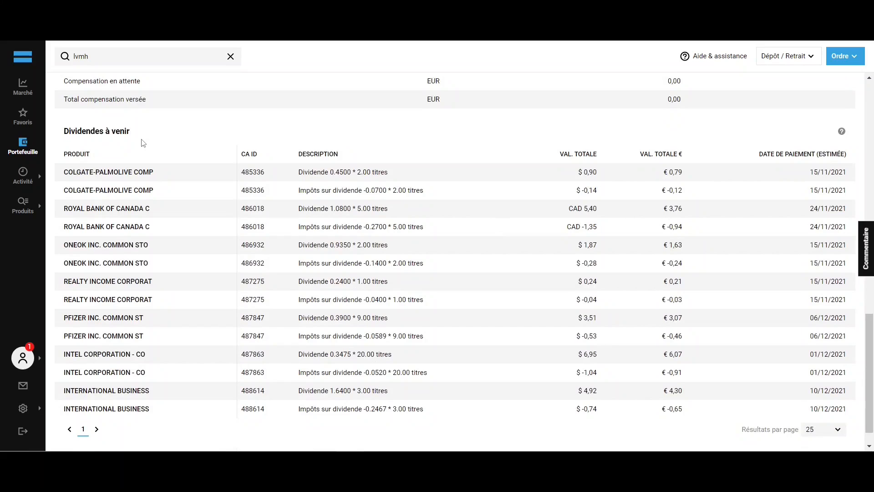
{"action": "key", "text": "Home"}
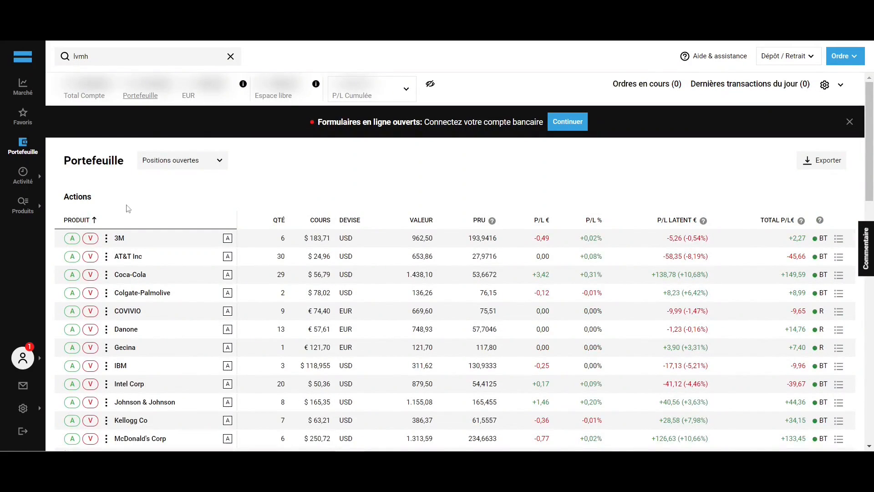
- Fill in a sell order for the 3M position with order type Au marché and quantity 1
{"action": "left_click", "coordinate": [91, 239]}
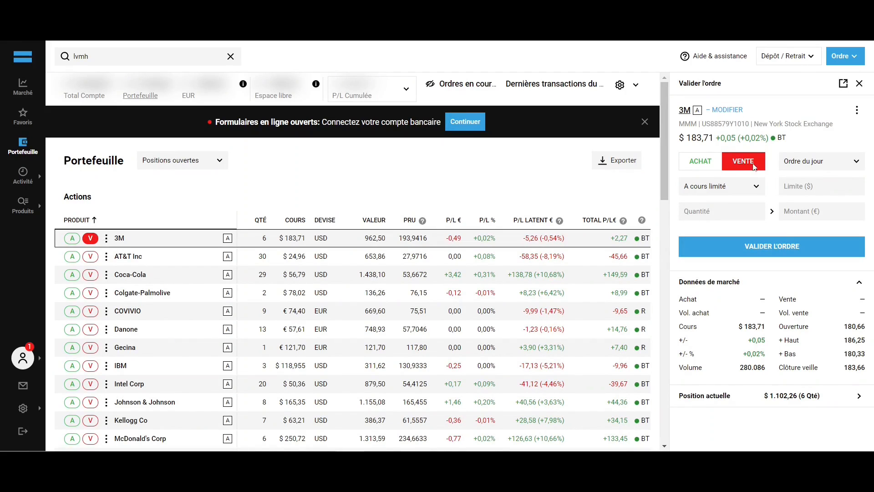
{"action": "left_click", "coordinate": [744, 190]}
{"action": "left_click", "coordinate": [727, 223]}
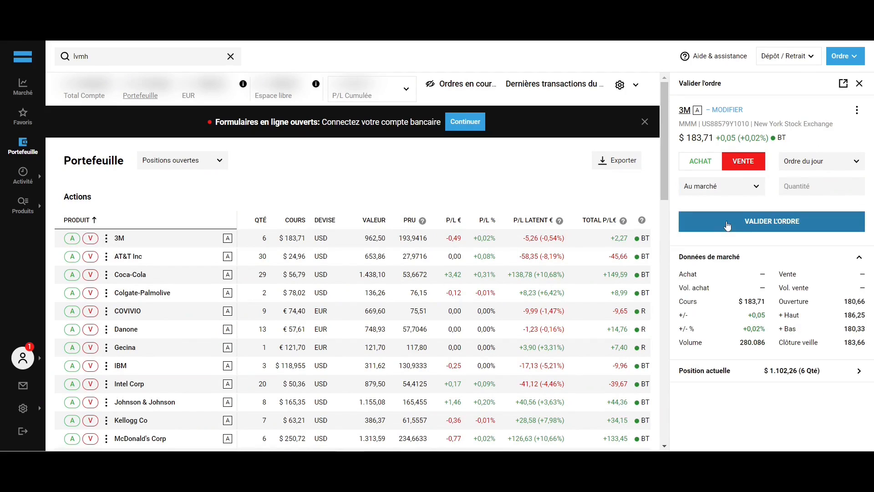
{"action": "left_click", "coordinate": [803, 185]}
{"action": "type", "text": "1"}
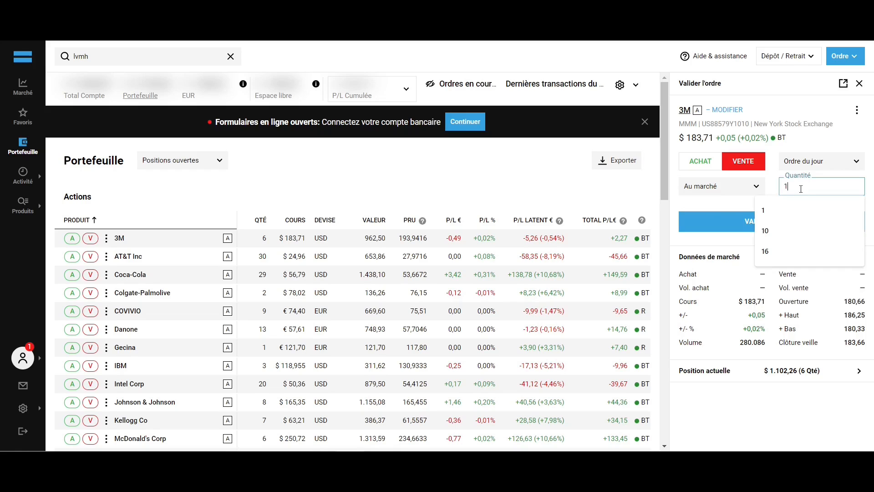
{"action": "left_click", "coordinate": [772, 176]}
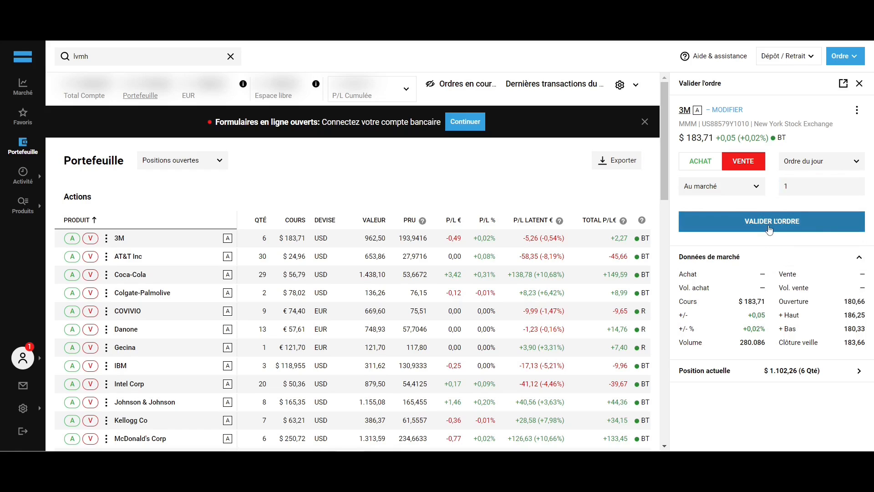